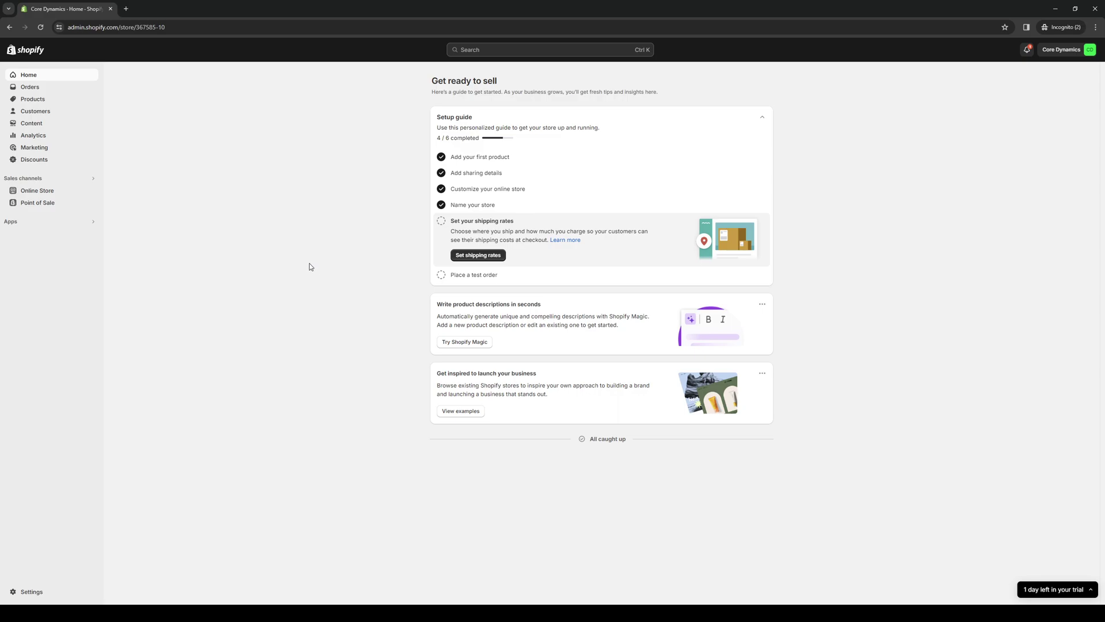
- Glance at the installed apps list, then search the admin settings for 'apps'
{"action": "left_click", "coordinate": [93, 222]}
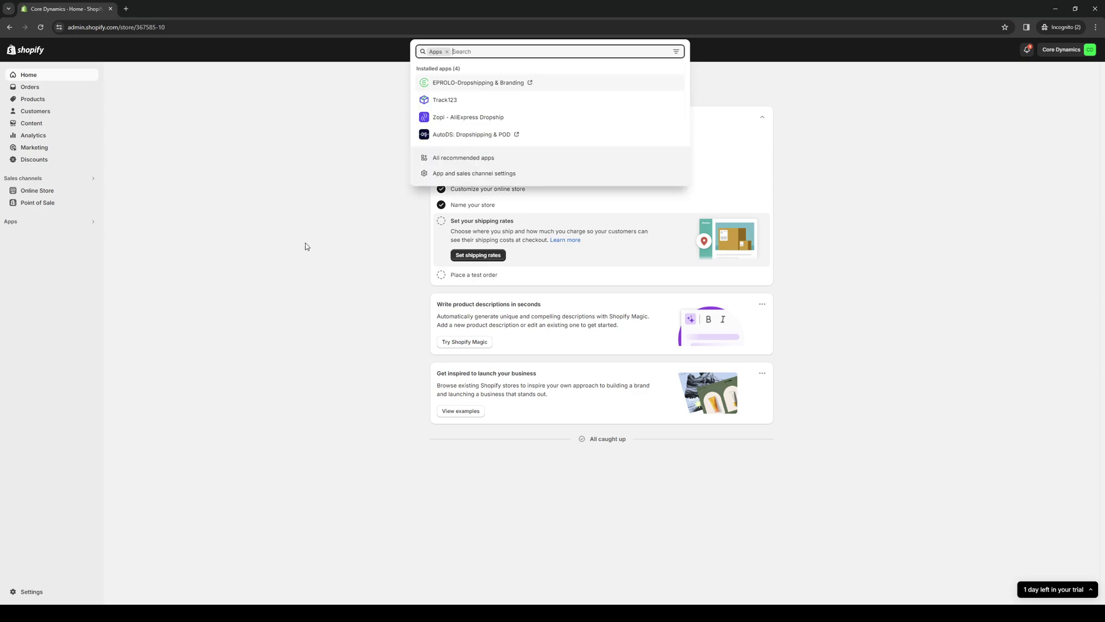
{"action": "left_click", "coordinate": [256, 210]}
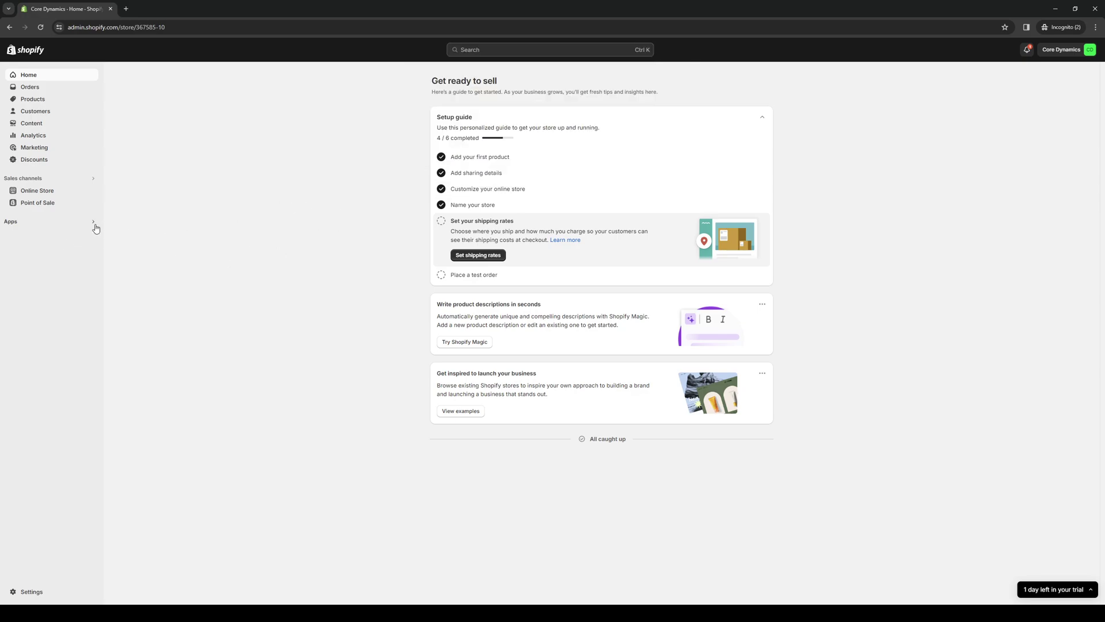
{"action": "left_click", "coordinate": [498, 51]}
{"action": "type", "text": ".."}
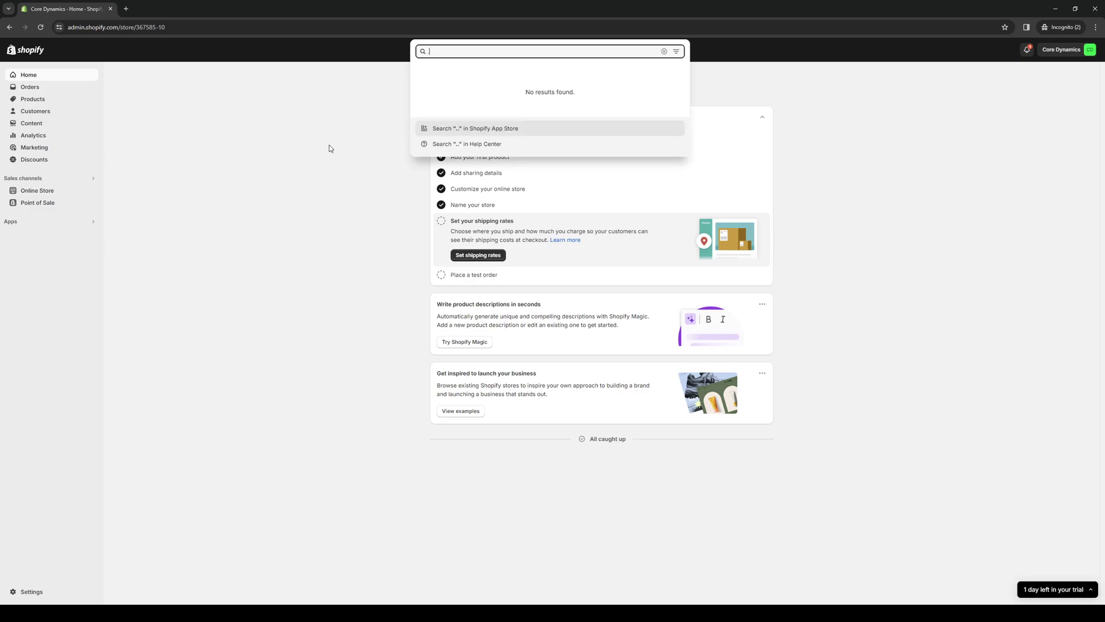
{"action": "key", "text": "BackSpace"}
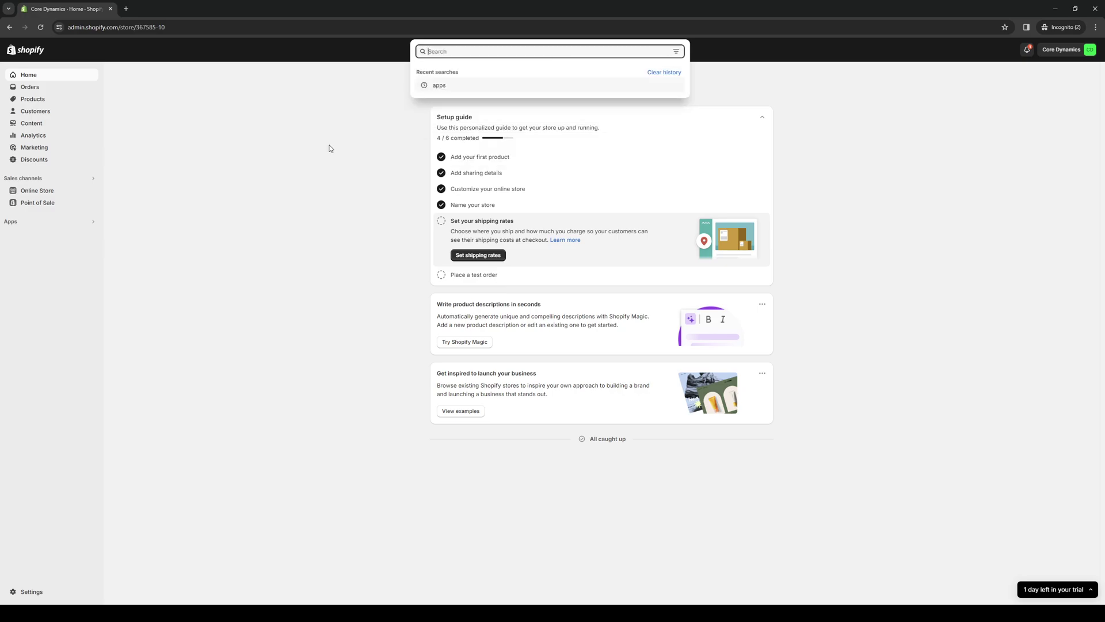
{"action": "type", "text": "app"}
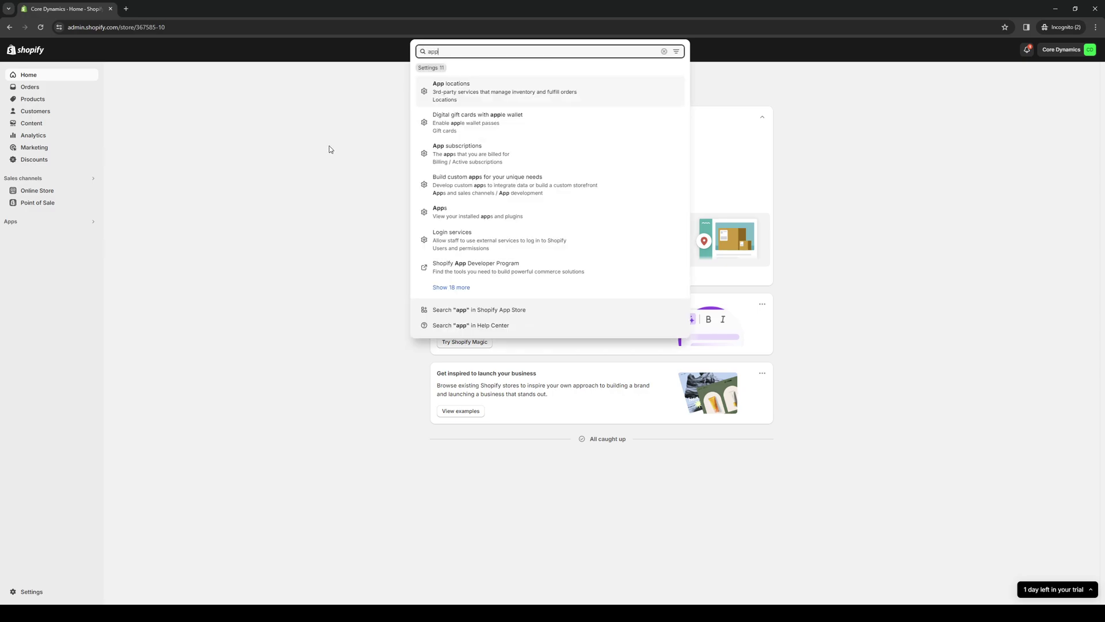
{"action": "type", "text": "s"}
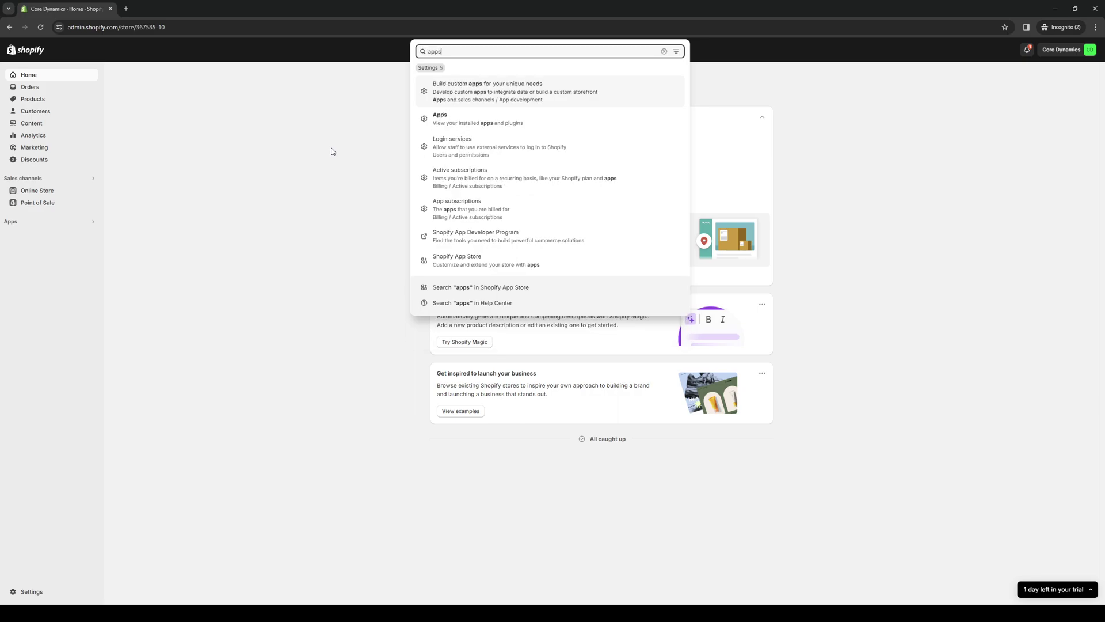
{"action": "left_click", "coordinate": [465, 121]}
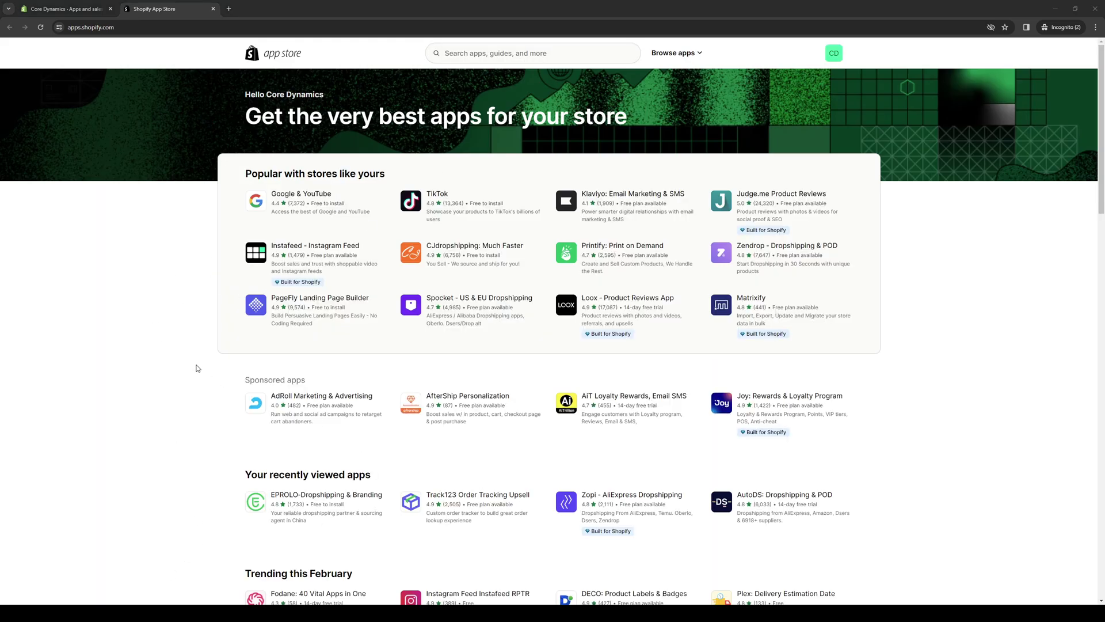
- Scroll through the App Store's popular, sponsored and trending apps, then back to the top
{"action": "scroll", "coordinate": [488, 491], "scroll_direction": "down", "scroll_amount": 3}
{"action": "scroll", "coordinate": [487, 491], "scroll_direction": "down", "scroll_amount": 3}
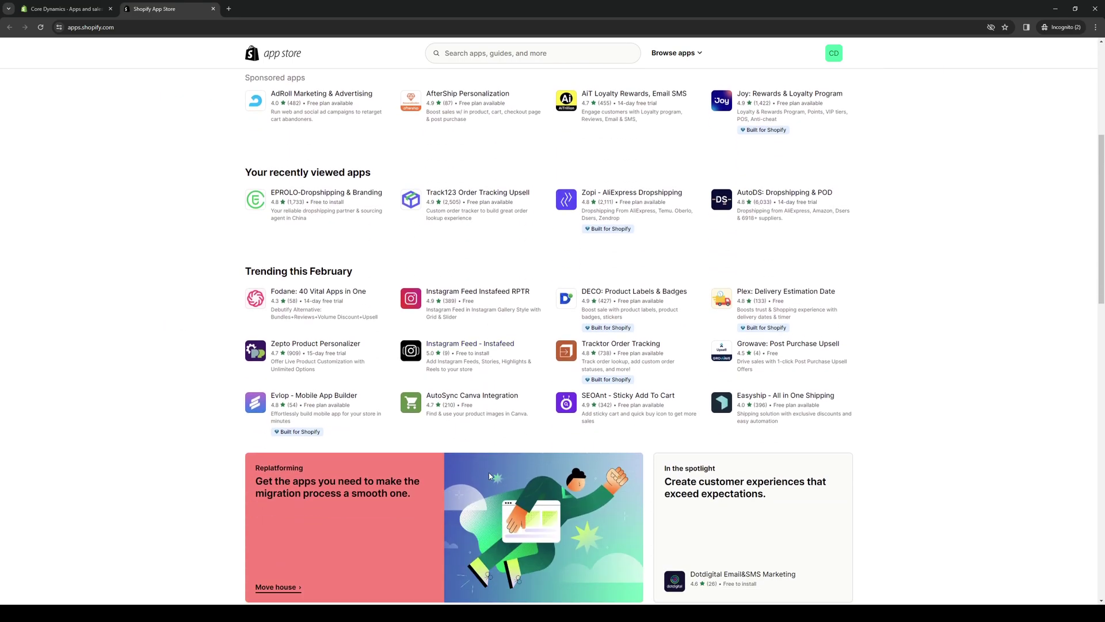
{"action": "scroll", "coordinate": [489, 472], "scroll_direction": "down", "scroll_amount": 10}
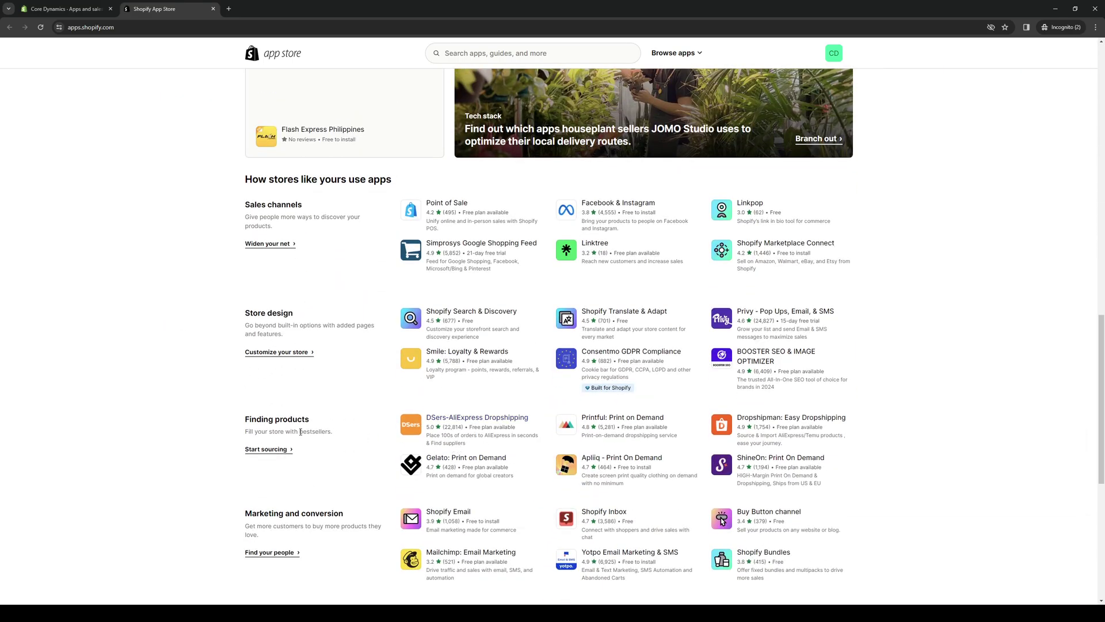
{"action": "scroll", "coordinate": [403, 423], "scroll_direction": "down", "scroll_amount": 4}
{"action": "scroll", "coordinate": [403, 423], "scroll_direction": "up", "scroll_amount": 9}
{"action": "scroll", "coordinate": [514, 403], "scroll_direction": "up", "scroll_amount": 15}
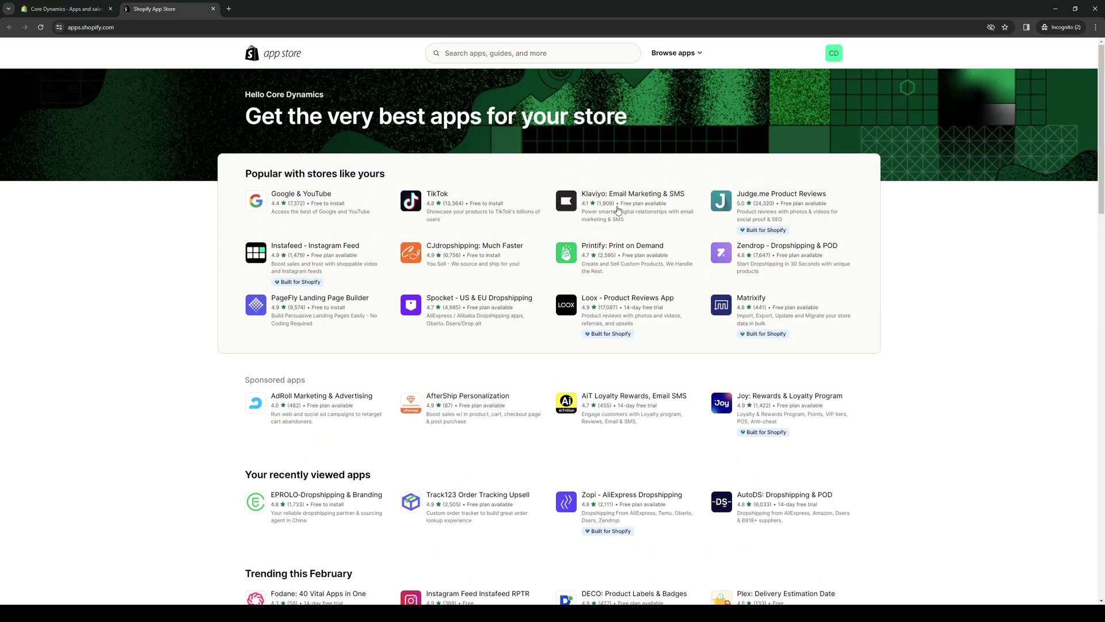
- Search the App Store for 'sesami' to list the matching booking apps
{"action": "left_click", "coordinate": [479, 53]}
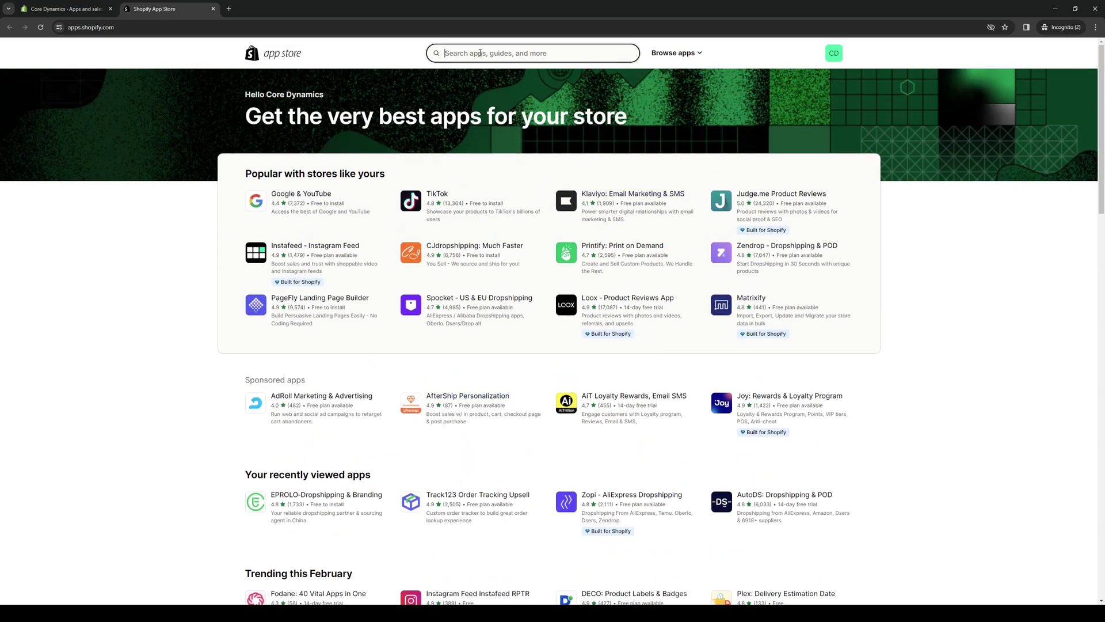
{"action": "type", "text": "sesami"}
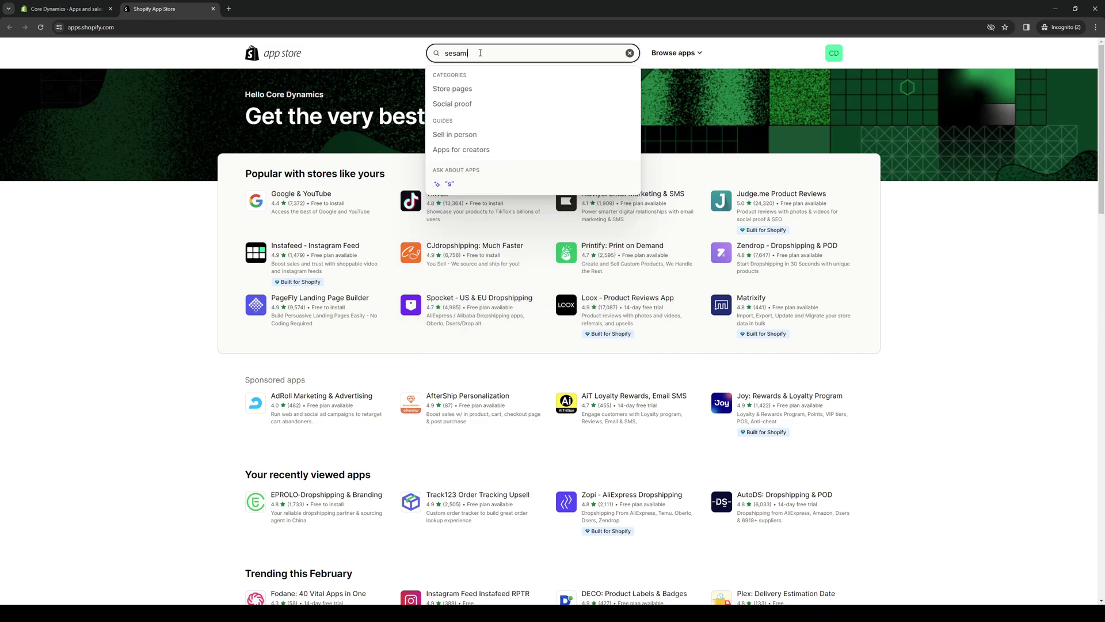
{"action": "key", "text": "Return"}
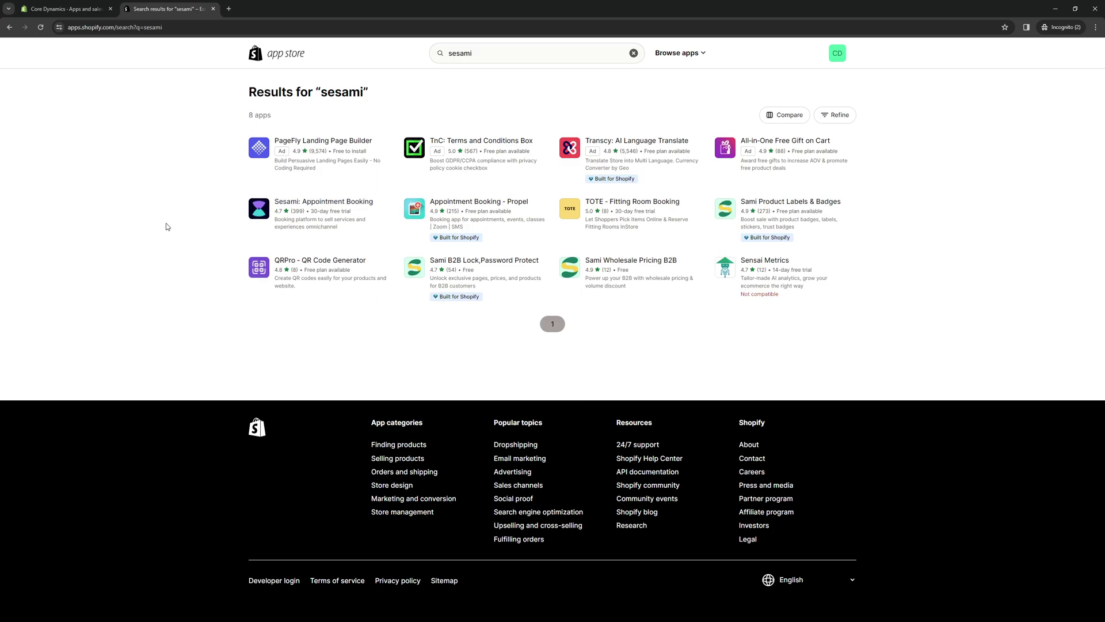
- Open the Sesami: Appointment Booking listing, review its pricing cards and reviews, then choose Install
{"action": "left_click", "coordinate": [318, 202]}
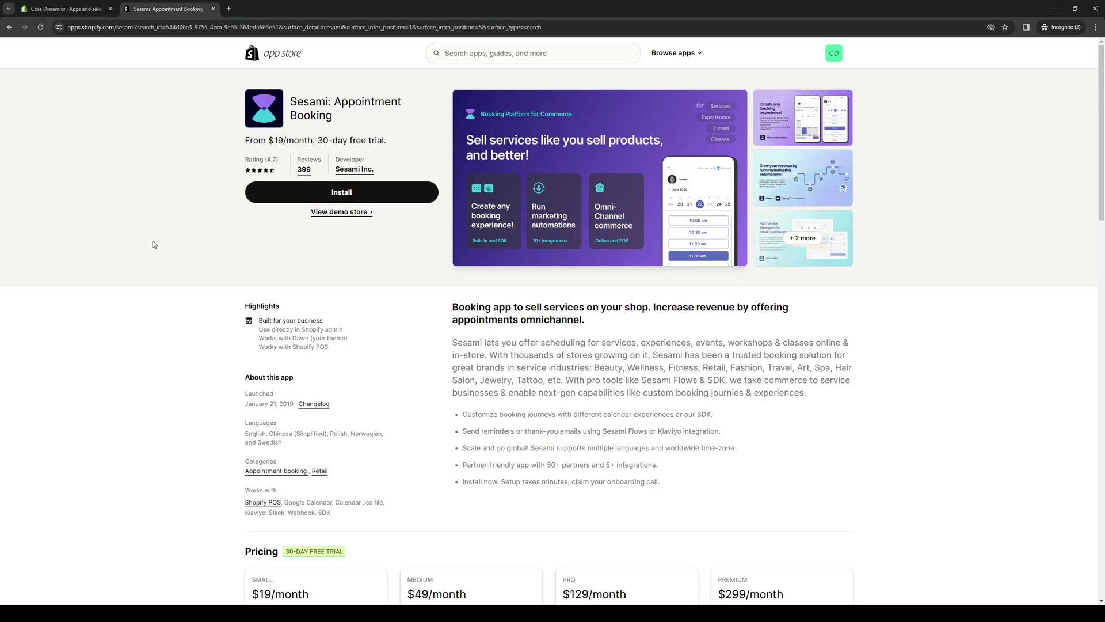
{"action": "scroll", "coordinate": [145, 221], "scroll_direction": "down", "scroll_amount": 3}
{"action": "scroll", "coordinate": [149, 205], "scroll_direction": "down", "scroll_amount": 1}
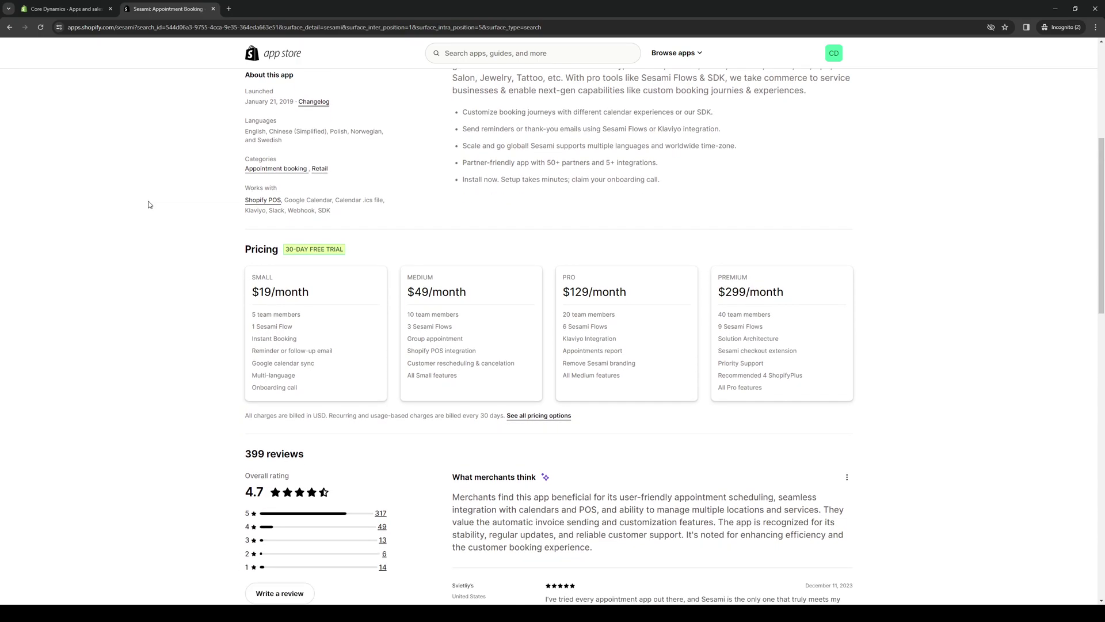
{"action": "scroll", "coordinate": [149, 237], "scroll_direction": "up", "scroll_amount": 4}
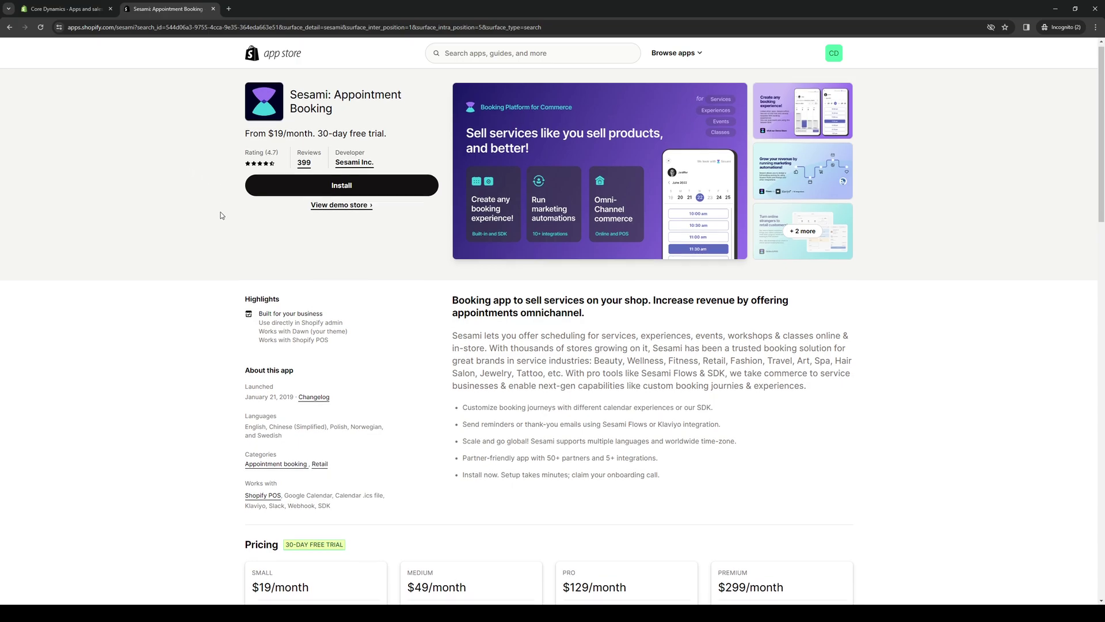
{"action": "scroll", "coordinate": [220, 213], "scroll_direction": "down", "scroll_amount": 4}
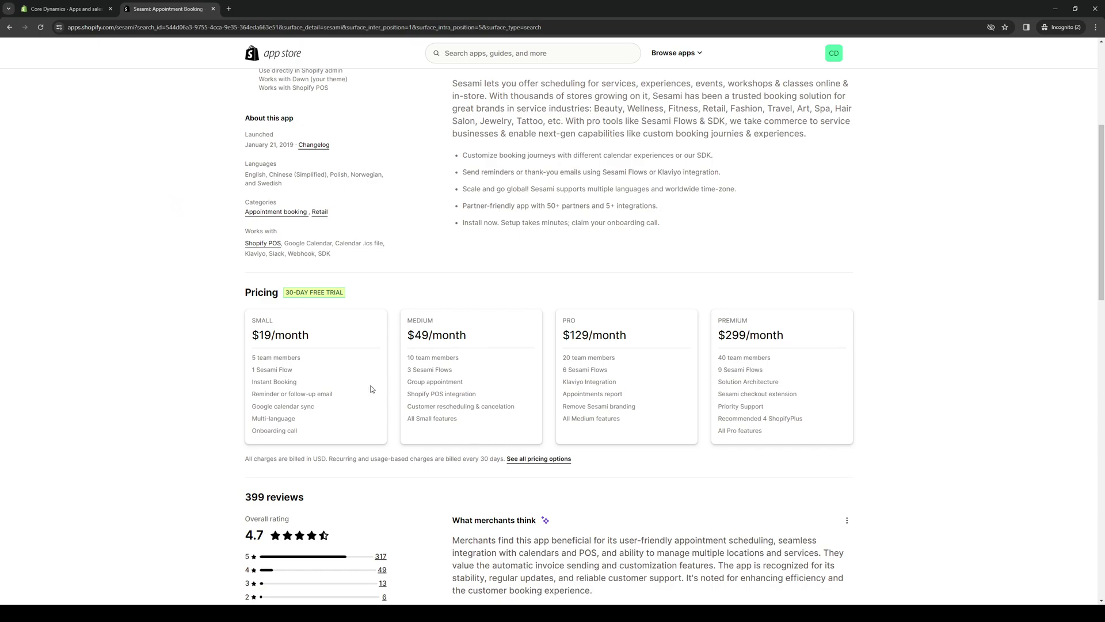
{"action": "scroll", "coordinate": [312, 342], "scroll_direction": "up", "scroll_amount": 4}
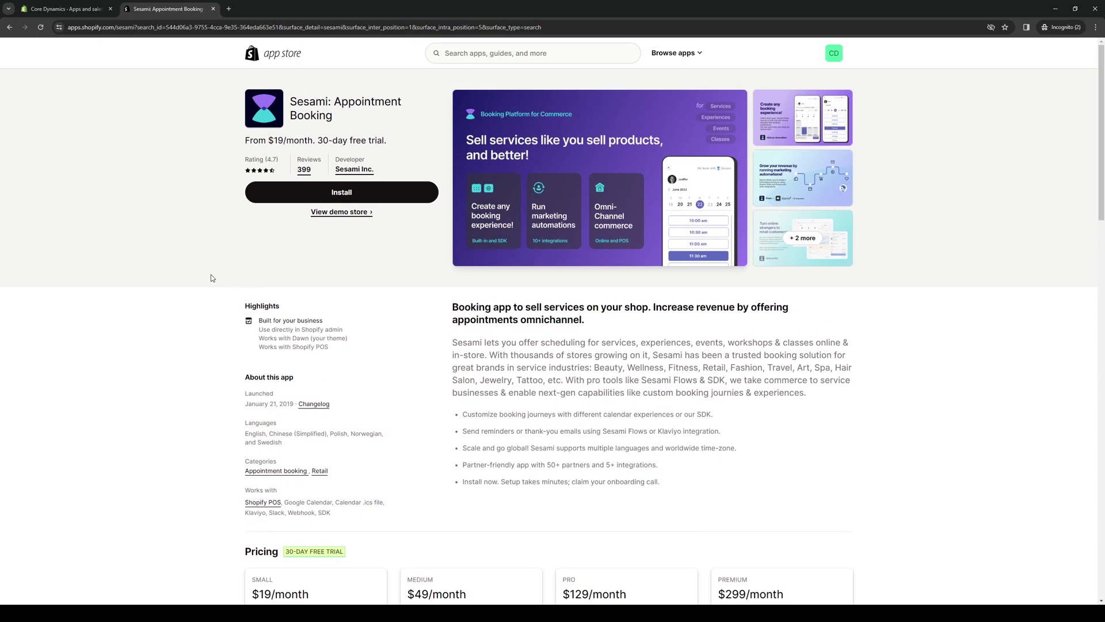
{"action": "scroll", "coordinate": [185, 259], "scroll_direction": "down", "scroll_amount": 4}
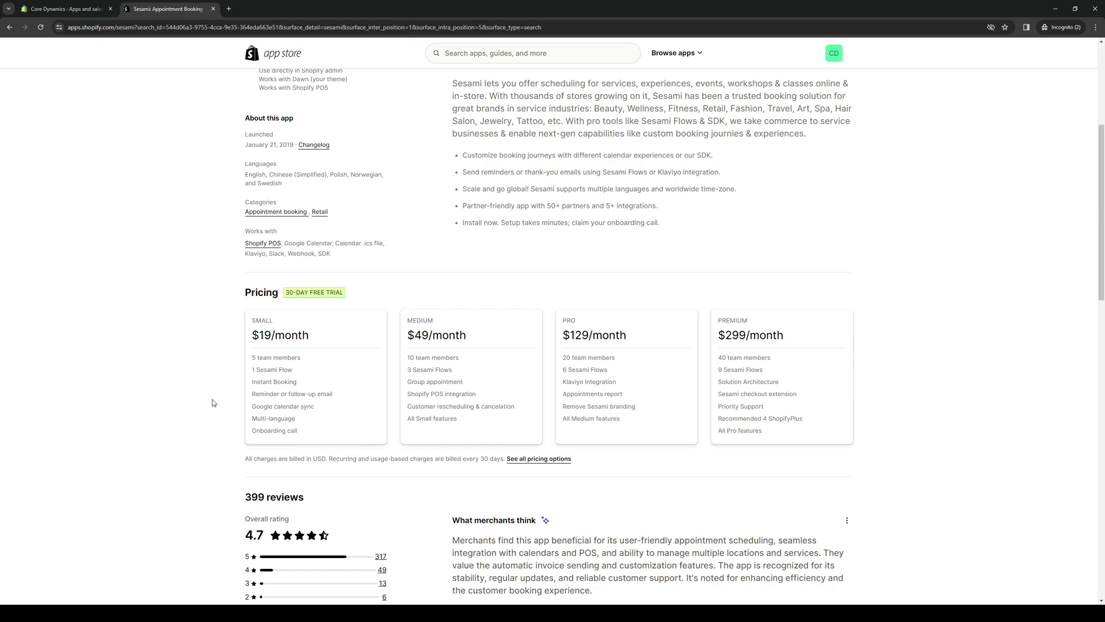
{"action": "scroll", "coordinate": [345, 371], "scroll_direction": "down", "scroll_amount": 3}
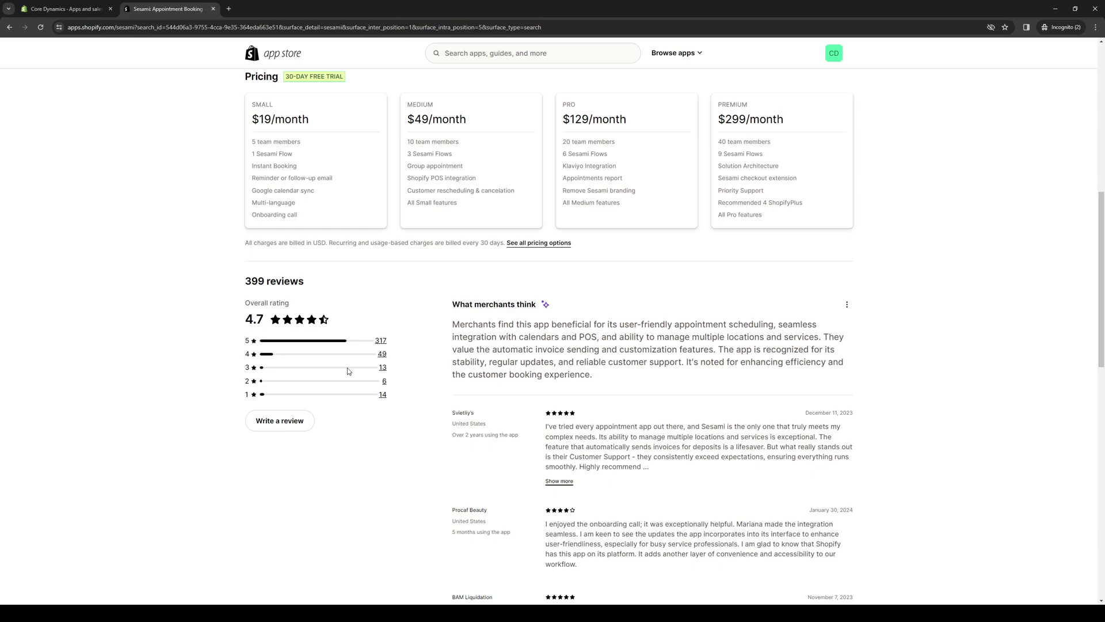
{"action": "scroll", "coordinate": [440, 382], "scroll_direction": "up", "scroll_amount": 7}
{"action": "scroll", "coordinate": [451, 380], "scroll_direction": "up", "scroll_amount": 1}
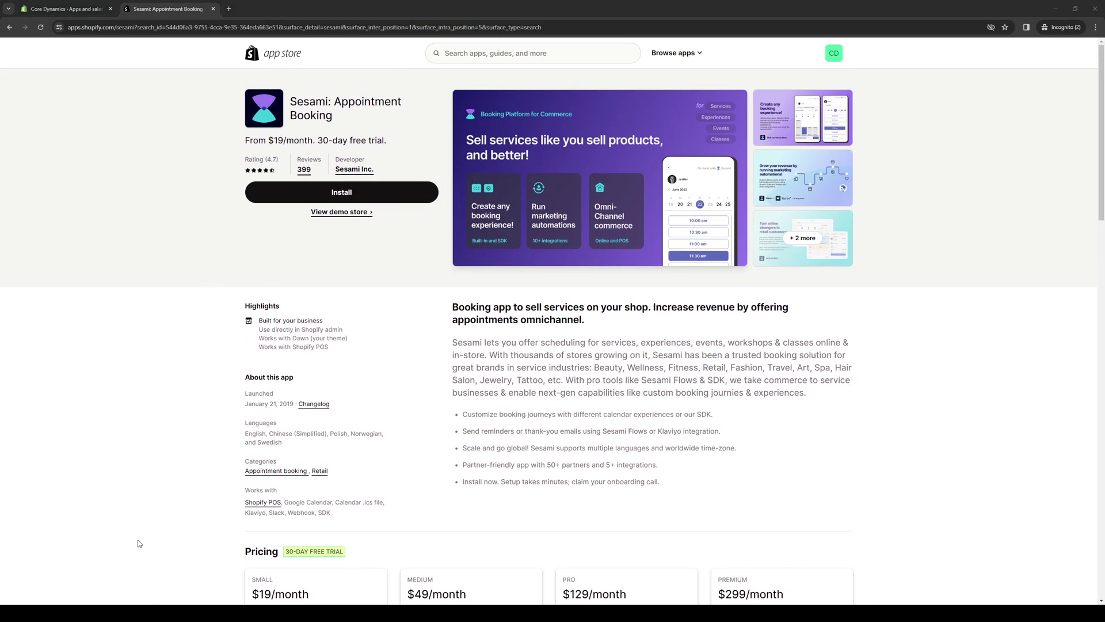
{"action": "left_click", "coordinate": [355, 196]}
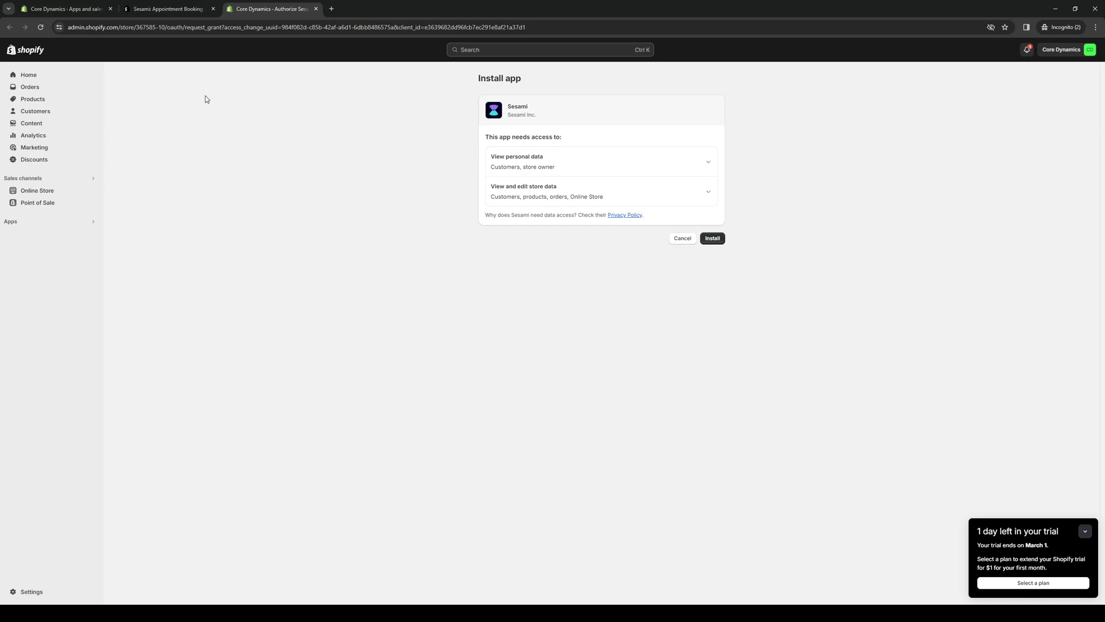
- Peek at the apps settings tab, then approve Sesami's data access and install it
{"action": "left_click", "coordinate": [66, 9]}
{"action": "left_click", "coordinate": [264, 8]}
{"action": "left_click", "coordinate": [713, 239]}
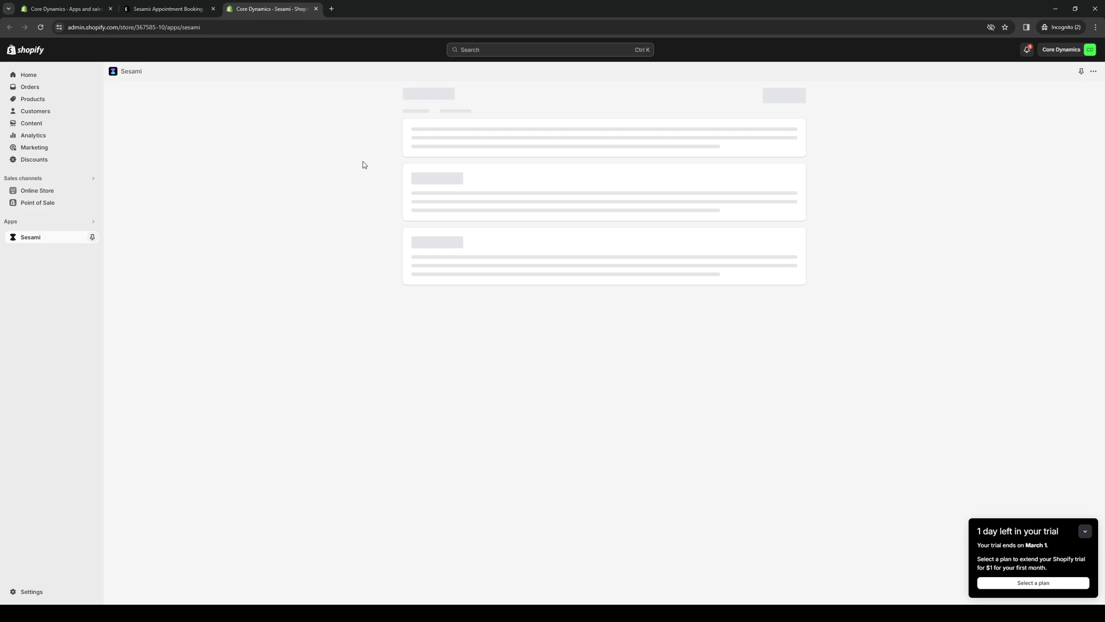
- Open Sesami from the sidebar in a new tab showing its Small, Medium, Pro and Premium plans
{"action": "middle_click", "coordinate": [138, 75]}
{"action": "left_click", "coordinate": [396, 10]}
- Close the duplicate loading Sesami tab and switch to the Edit Availability screenshot tab
{"action": "left_click", "coordinate": [268, 8]}
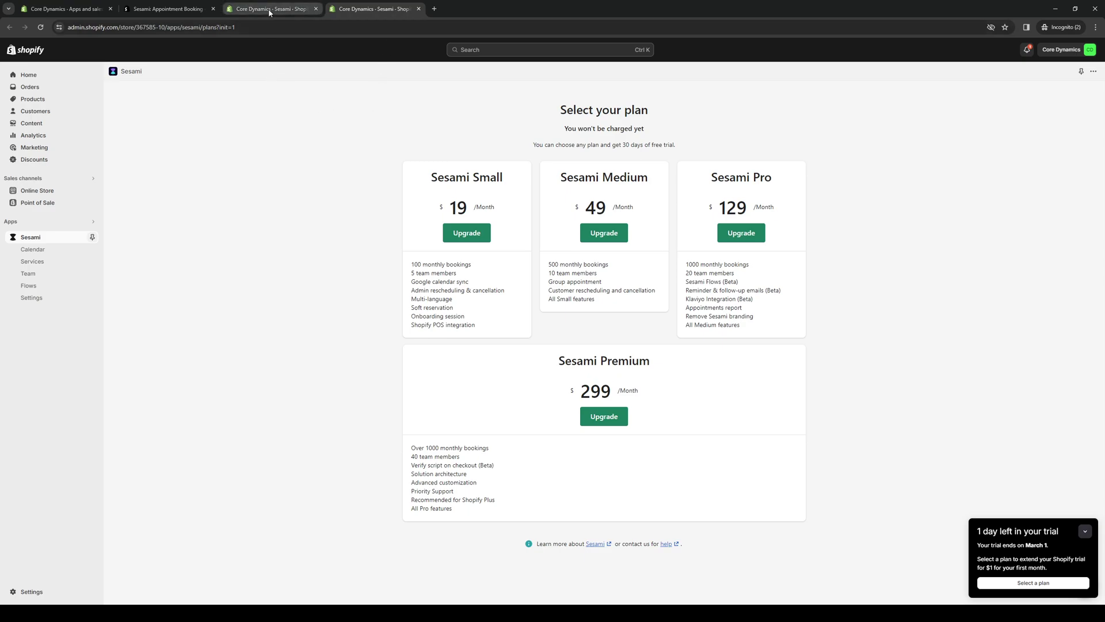
{"action": "left_click", "coordinate": [315, 10]}
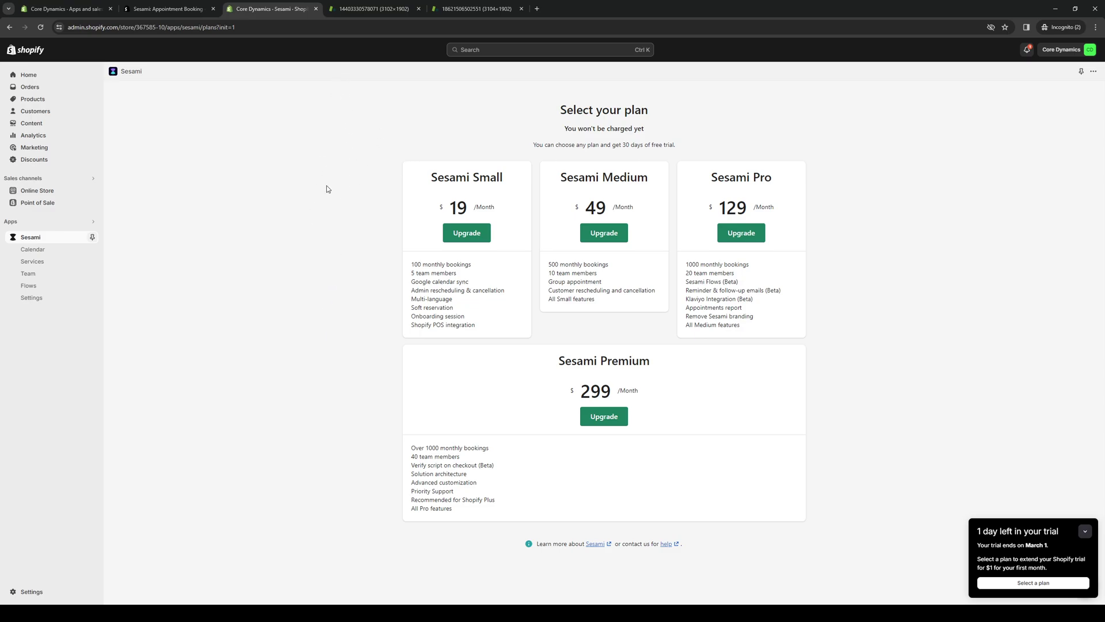
{"action": "left_click", "coordinate": [352, 9]}
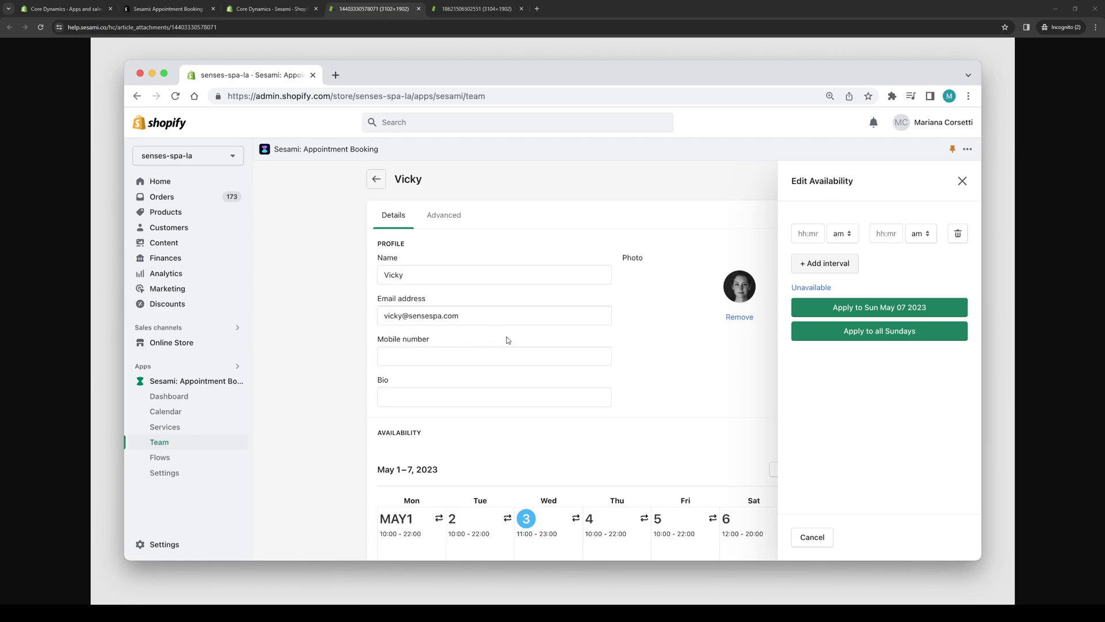
- Zoom into the screenshot of the staff member's Sunday Edit Availability panel
{"action": "left_click", "coordinate": [642, 185]}
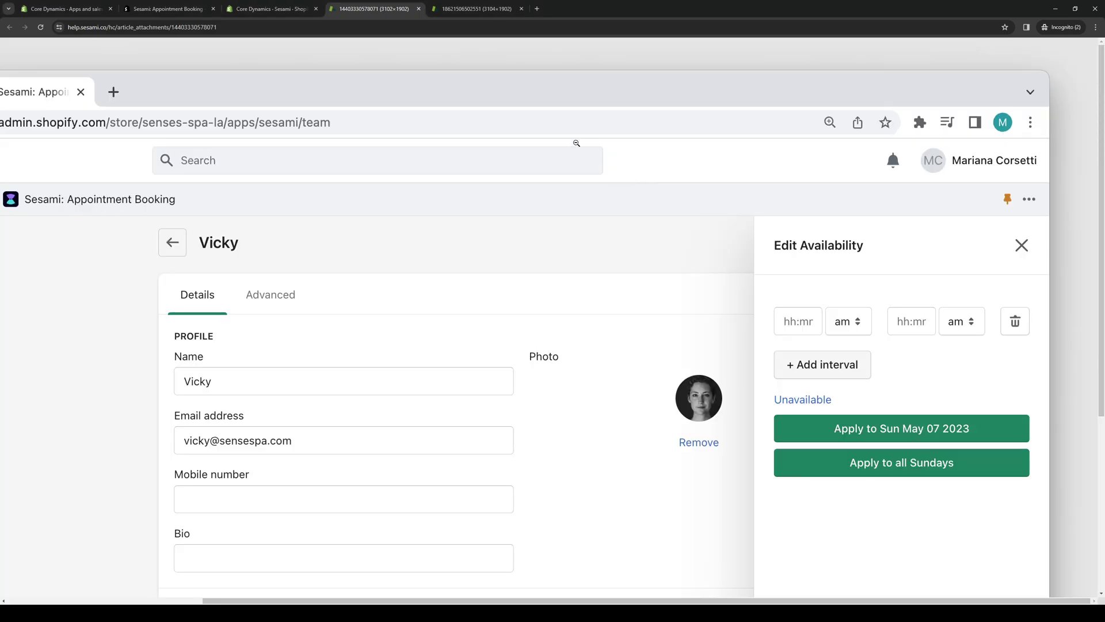
{"action": "left_click", "coordinate": [360, 216]}
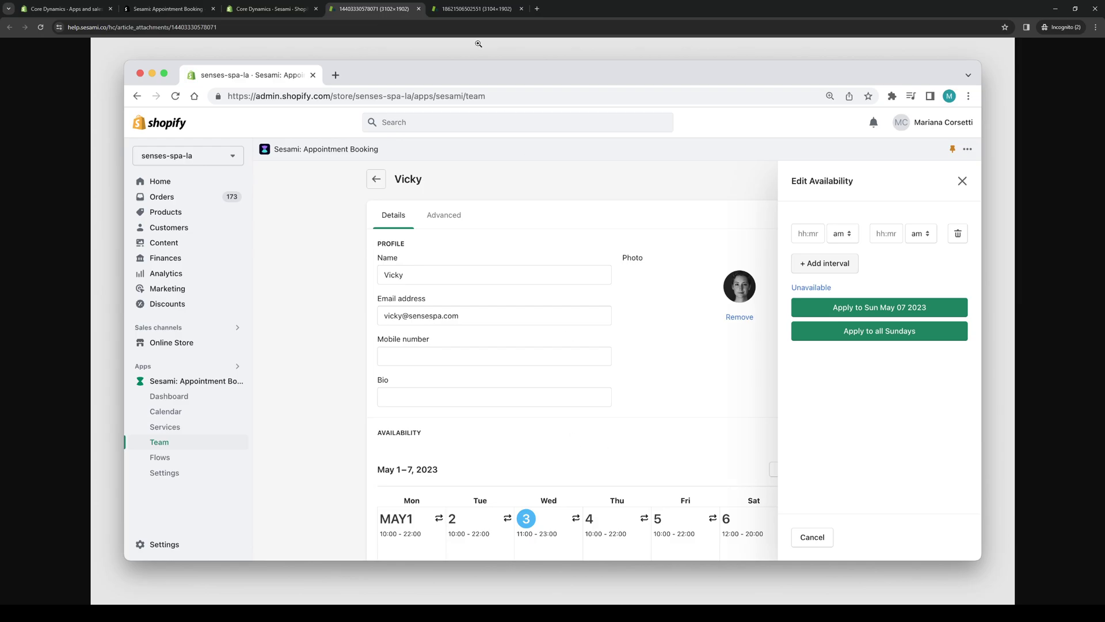
{"action": "left_click", "coordinate": [476, 9]}
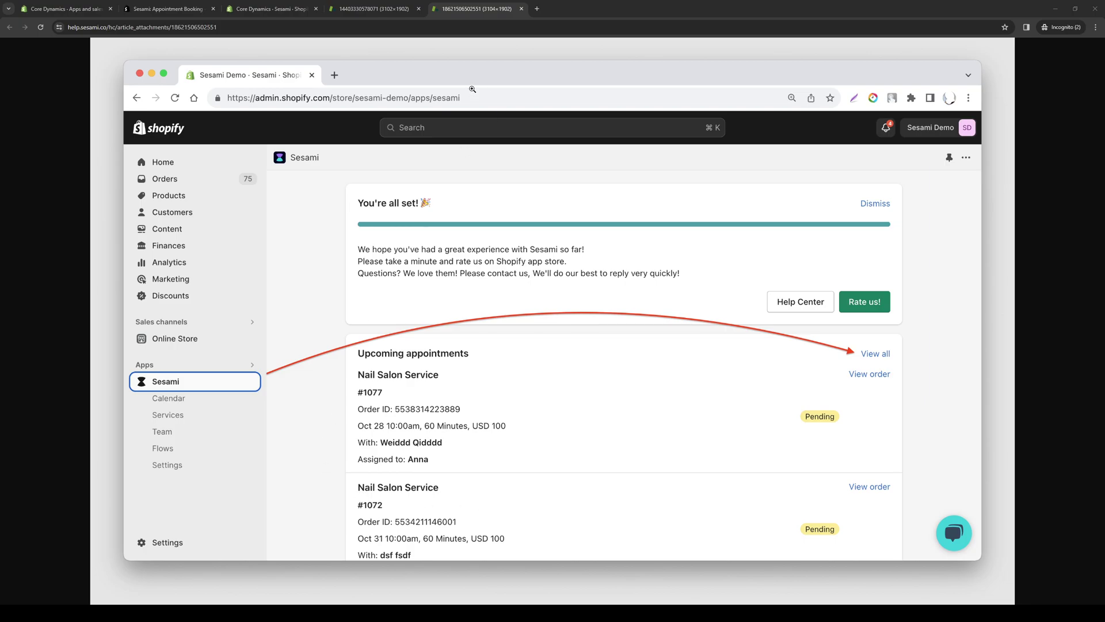
{"action": "left_click", "coordinate": [485, 12]}
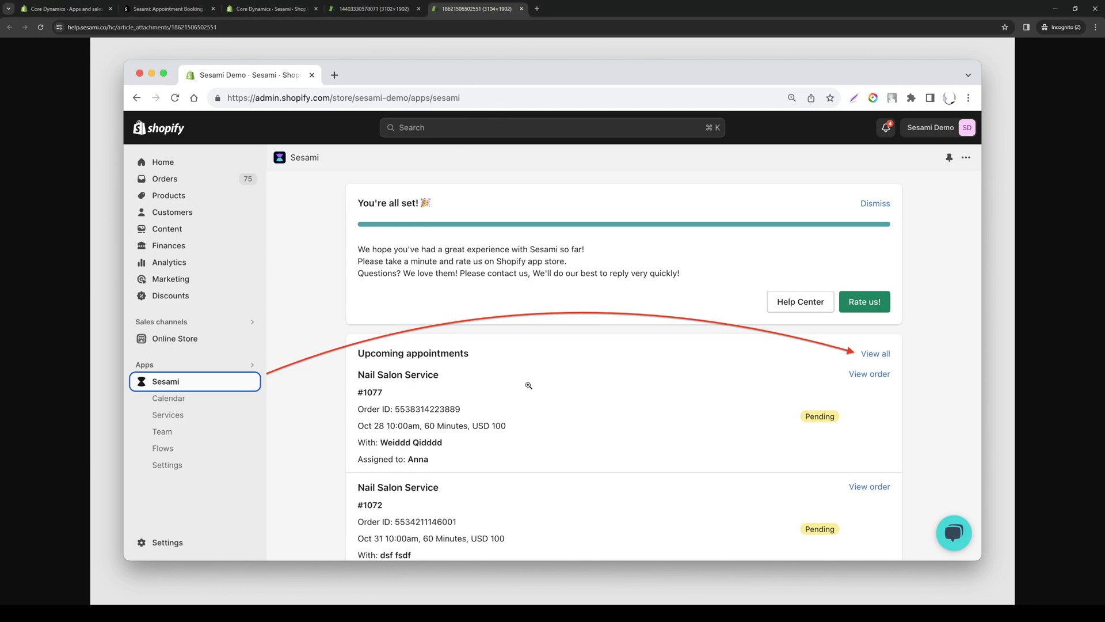
{"action": "left_click", "coordinate": [364, 9]}
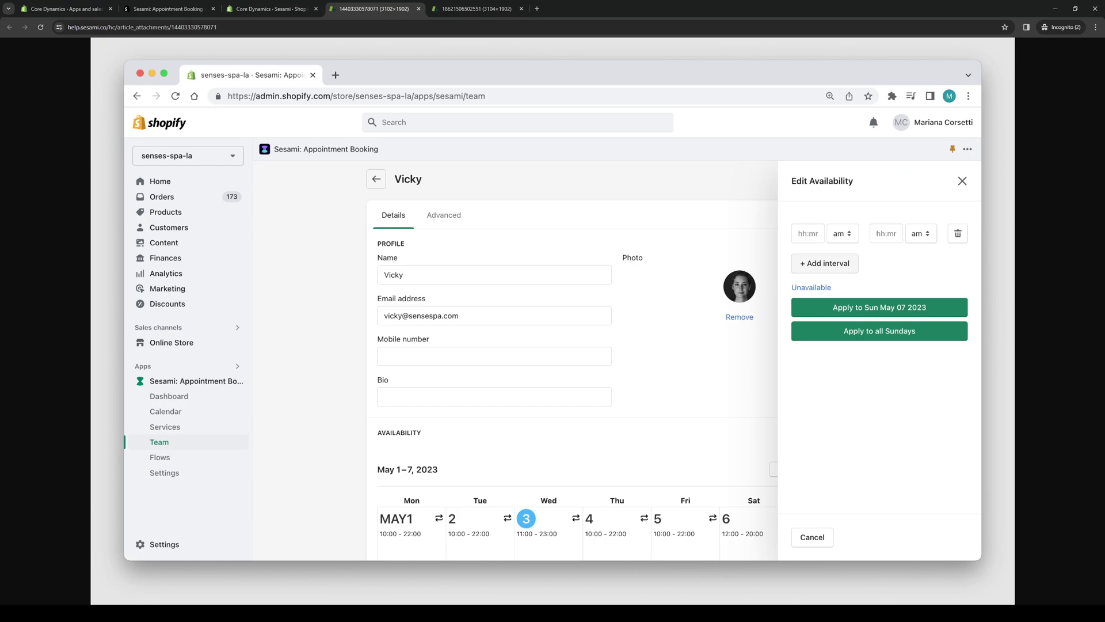